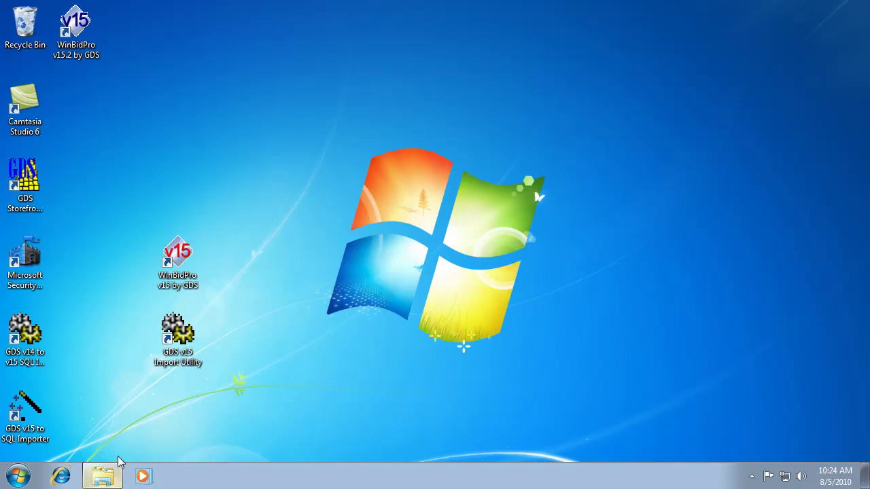
{"action": "left_click", "coordinate": [99, 481]}
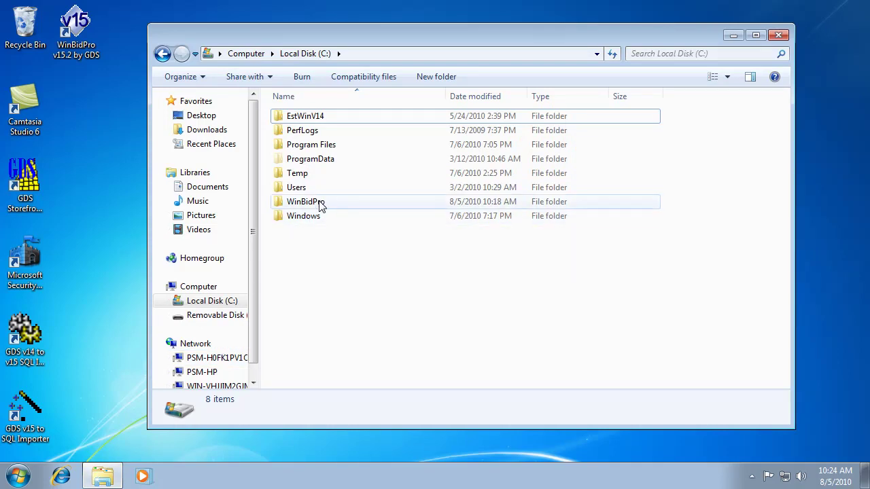
{"action": "mouse_move", "coordinate": [322, 206]}
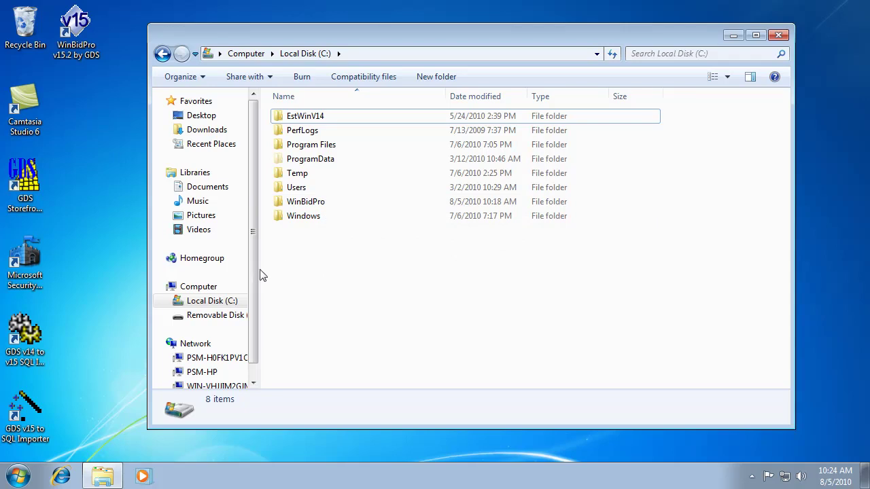
Step: Open the WinBidPro folder and scroll through its 47 items down to Master.mdb and Location.mdb
{"action": "double_click", "coordinate": [293, 203]}
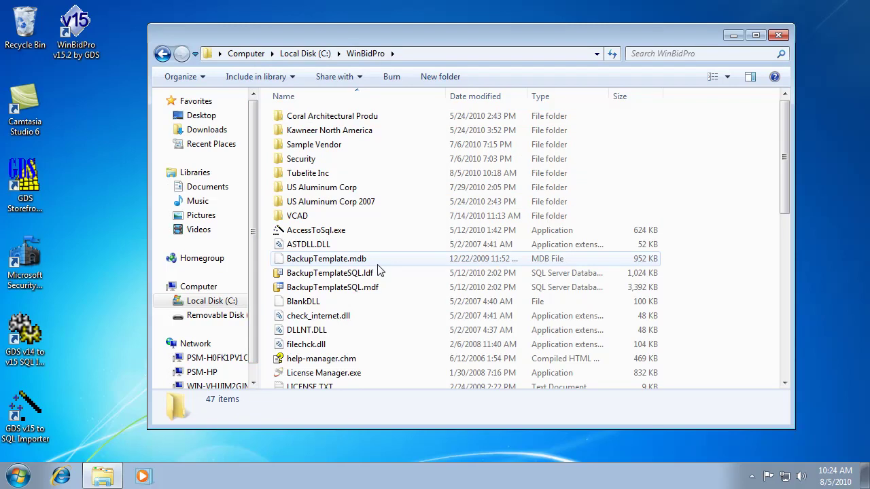
{"action": "mouse_move", "coordinate": [379, 270]}
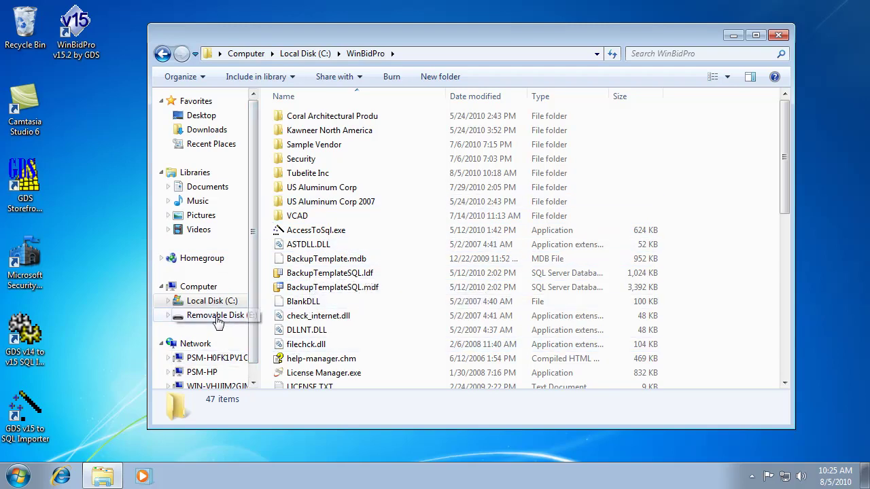
{"action": "left_click", "coordinate": [784, 385]}
{"action": "left_click", "coordinate": [785, 385]}
{"action": "left_click", "coordinate": [784, 384]}
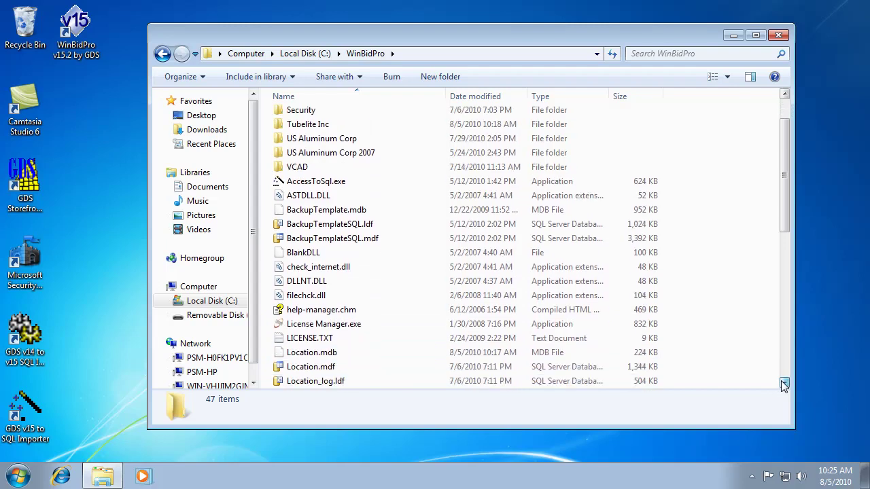
{"action": "scroll", "coordinate": [784, 385], "scroll_direction": "down", "scroll_amount": 2}
{"action": "scroll", "coordinate": [784, 384], "scroll_direction": "down", "scroll_amount": 2}
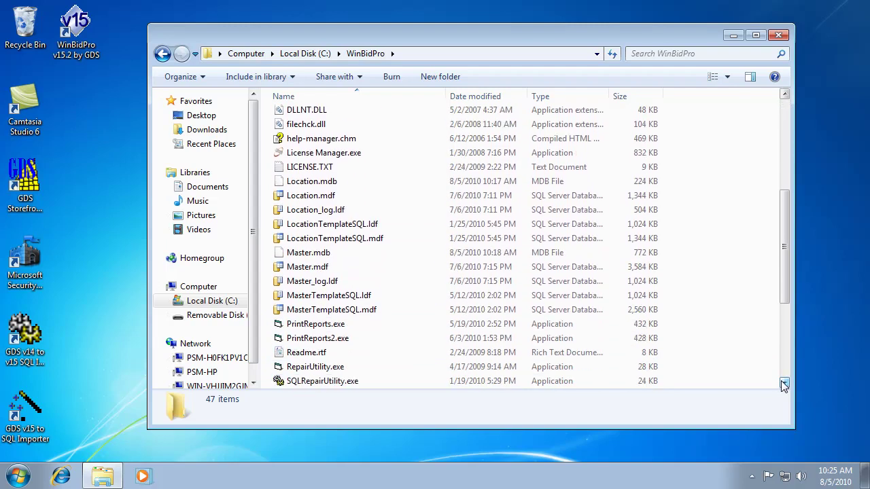
Step: Switch to Removable Disk (E:) to confirm the empty GDS Vendors folder is there
{"action": "left_click", "coordinate": [224, 317]}
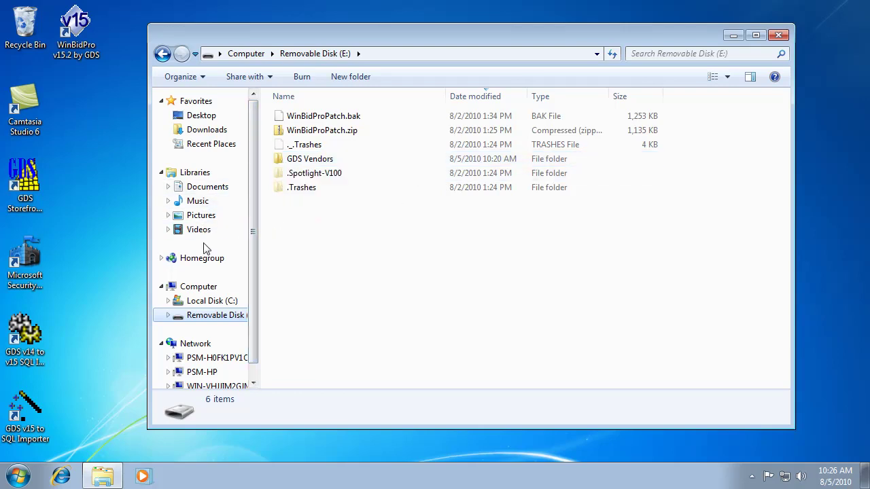
Step: Reopen WinBidPro on C: and select the Coral, Kawneer, Tubelite and both US Aluminum folders
{"action": "left_click", "coordinate": [213, 301]}
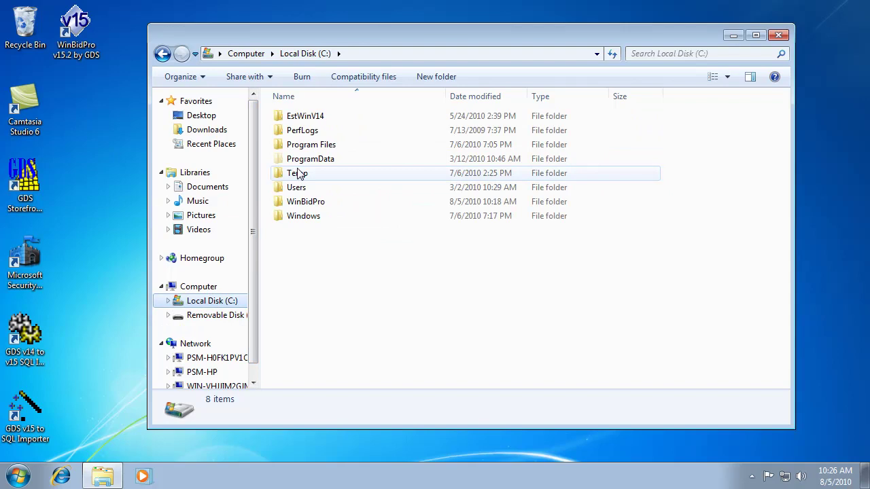
{"action": "double_click", "coordinate": [308, 206]}
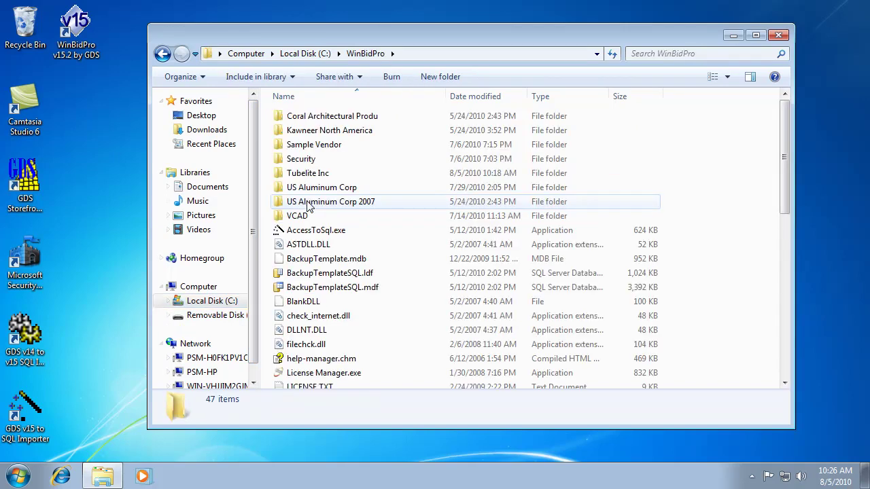
{"action": "left_click", "coordinate": [308, 119]}
{"action": "left_click", "coordinate": [314, 131], "text": "ctrl"}
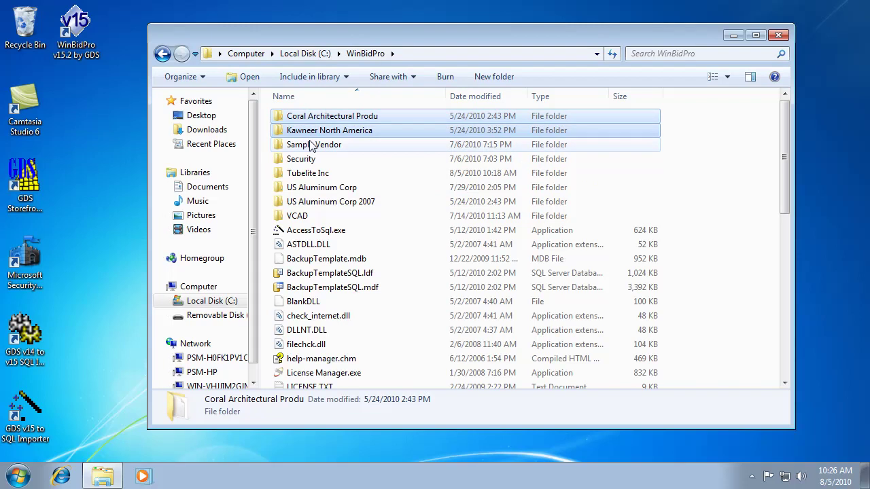
{"action": "left_click", "coordinate": [314, 175], "text": "ctrl"}
{"action": "left_click", "coordinate": [315, 190], "text": "ctrl"}
{"action": "left_click", "coordinate": [316, 203], "text": "ctrl"}
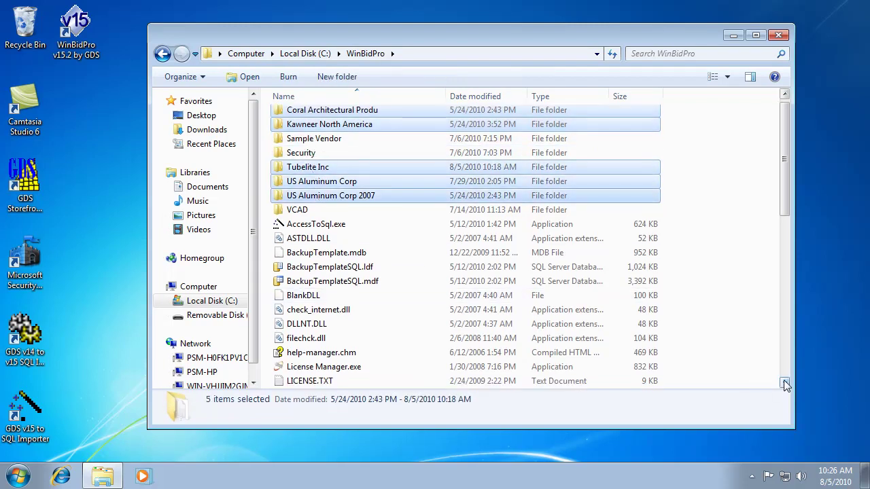
Step: Add Master.mdb, then deselect the four other vendor folders, leaving Coral and Master.mdb selected
{"action": "left_click", "coordinate": [784, 384]}
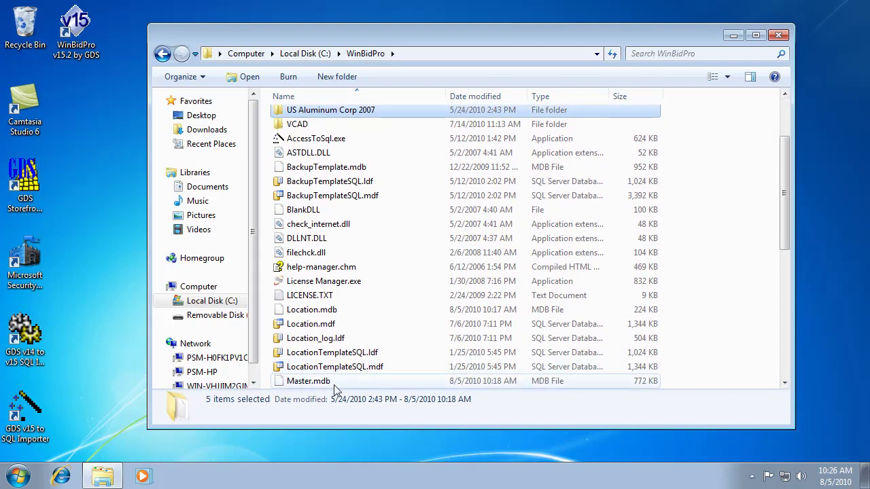
{"action": "left_click", "coordinate": [334, 383], "text": "ctrl"}
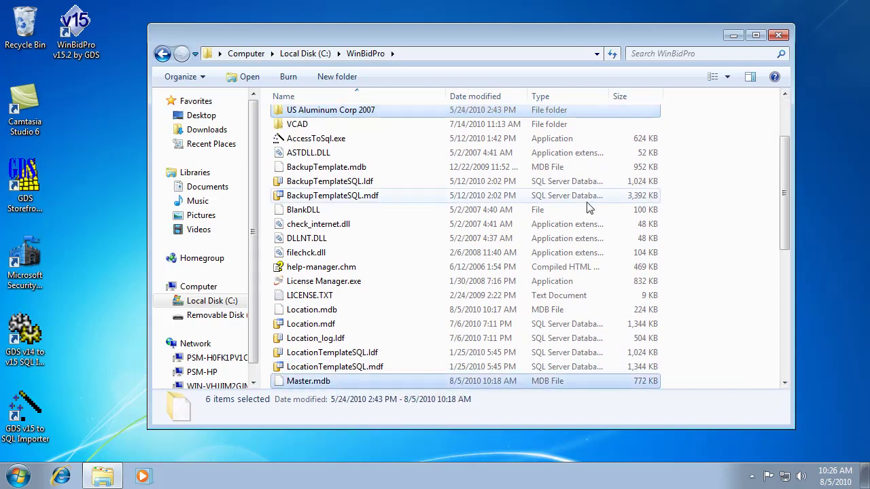
{"action": "left_click", "coordinate": [785, 98]}
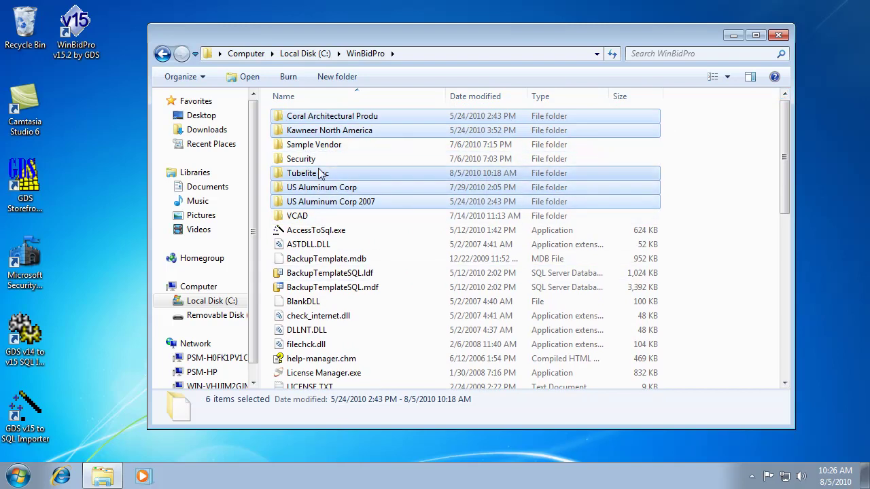
{"action": "left_click", "coordinate": [301, 135], "text": "ctrl"}
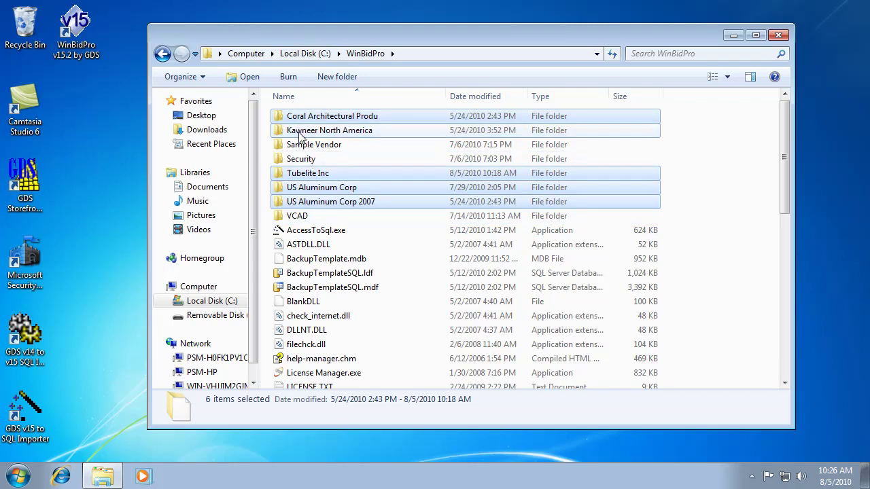
{"action": "left_click", "coordinate": [303, 175], "text": "ctrl"}
{"action": "left_click", "coordinate": [306, 189], "text": "ctrl"}
{"action": "left_click", "coordinate": [303, 203], "text": "ctrl"}
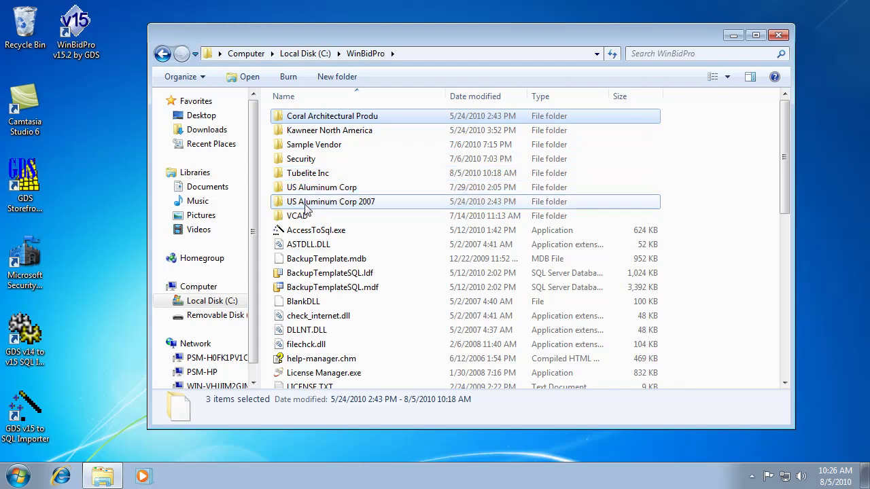
Step: Copy the Coral folder and Master.mdb and paste them into GDS Vendors on the E: drive
{"action": "right_click", "coordinate": [308, 121]}
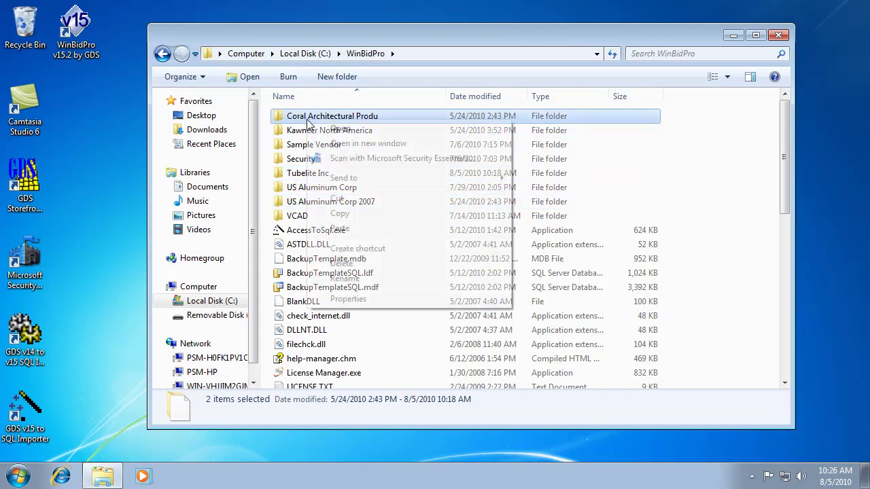
{"action": "left_click", "coordinate": [351, 215]}
{"action": "left_click", "coordinate": [239, 318]}
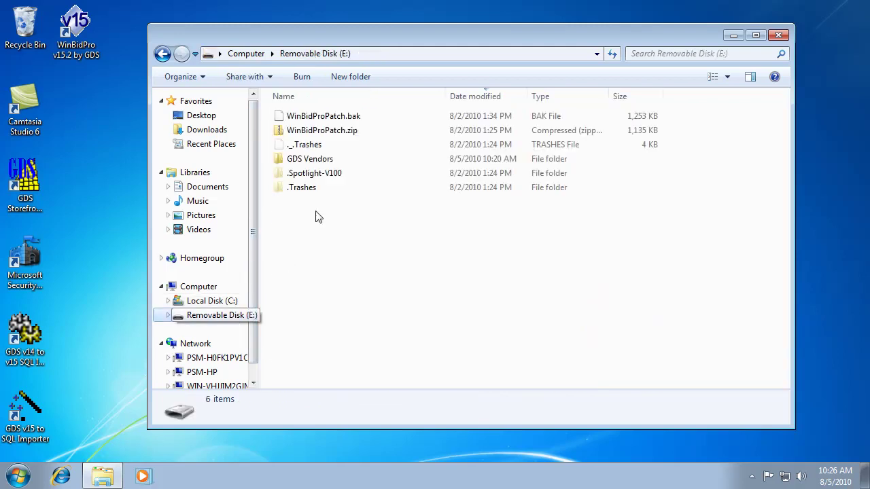
{"action": "right_click", "coordinate": [297, 160]}
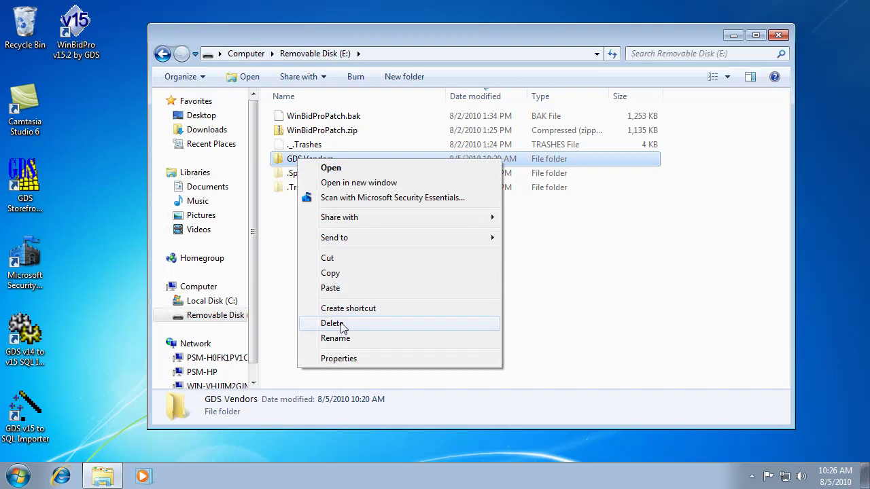
{"action": "left_click", "coordinate": [329, 288]}
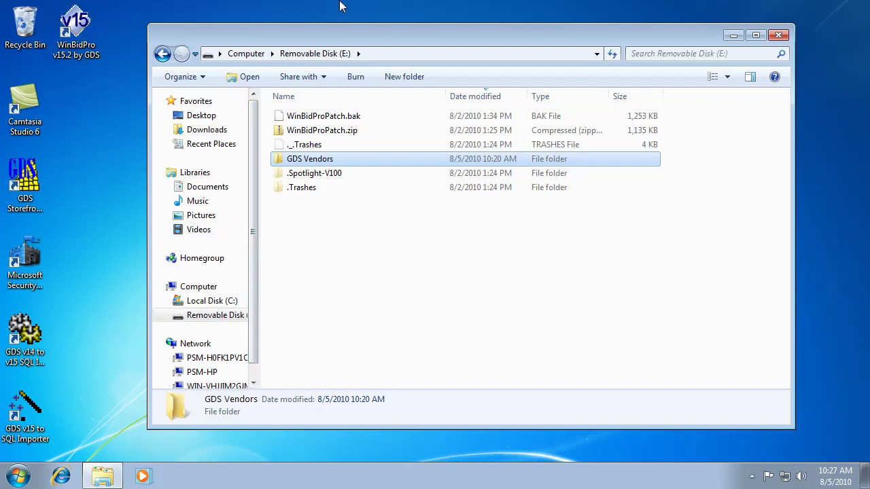
Step: Minimize Explorer, launch WinBidPro v15 from the desktop and log in to the GDS Sample Job
{"action": "left_click", "coordinate": [733, 35]}
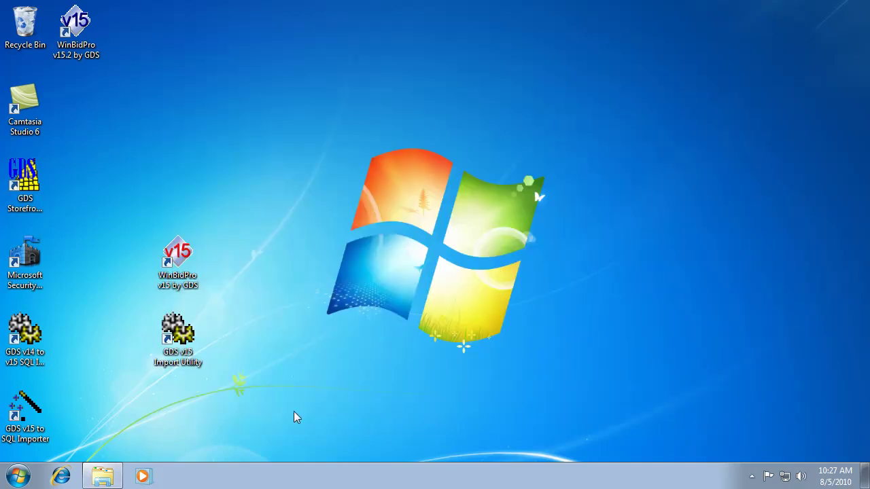
{"action": "double_click", "coordinate": [178, 255]}
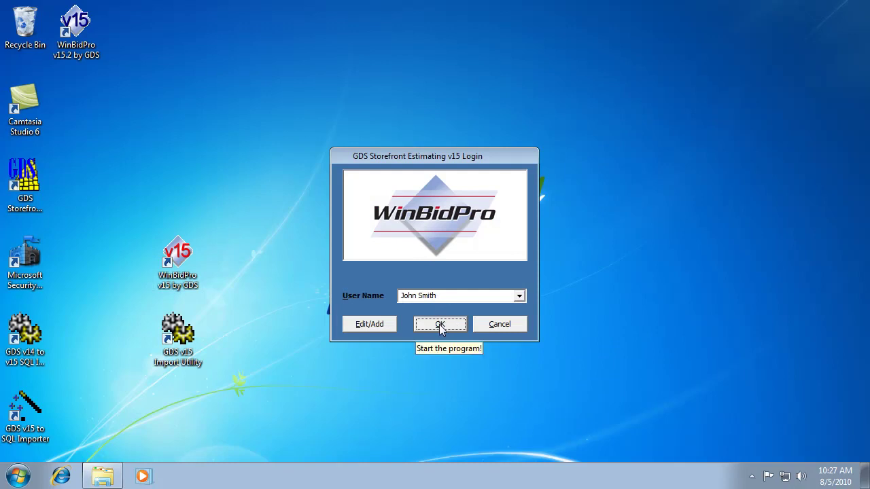
{"action": "left_click", "coordinate": [441, 327]}
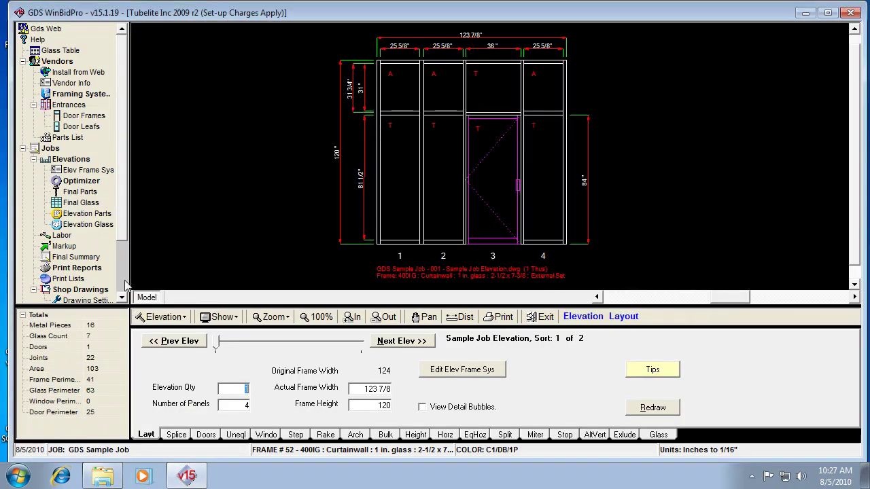
{"action": "scroll", "coordinate": [102, 276], "scroll_direction": "down", "scroll_amount": 3}
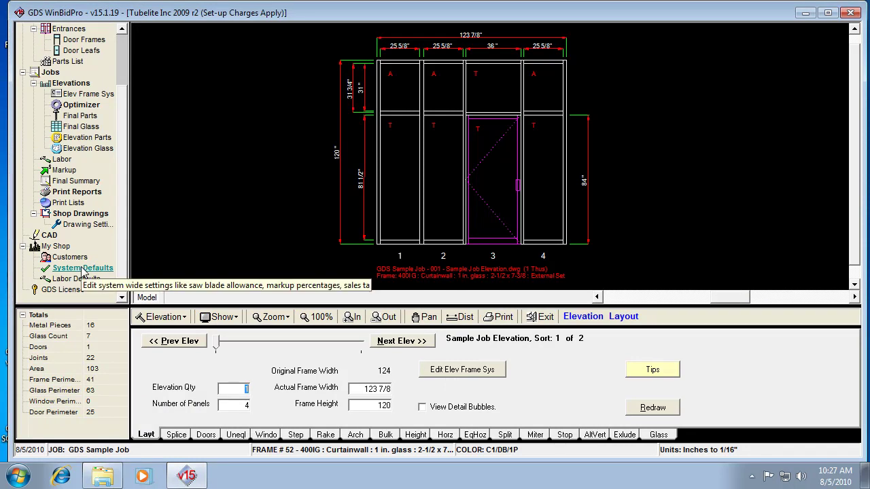
Step: In System Defaults, set the master database location to E:\GDS Vendors\Master.mdb
{"action": "left_click", "coordinate": [82, 270]}
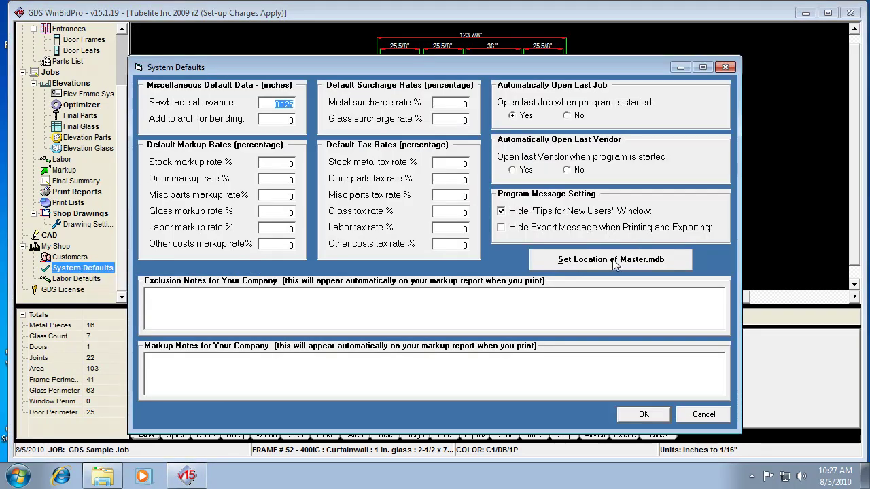
{"action": "left_click", "coordinate": [613, 263]}
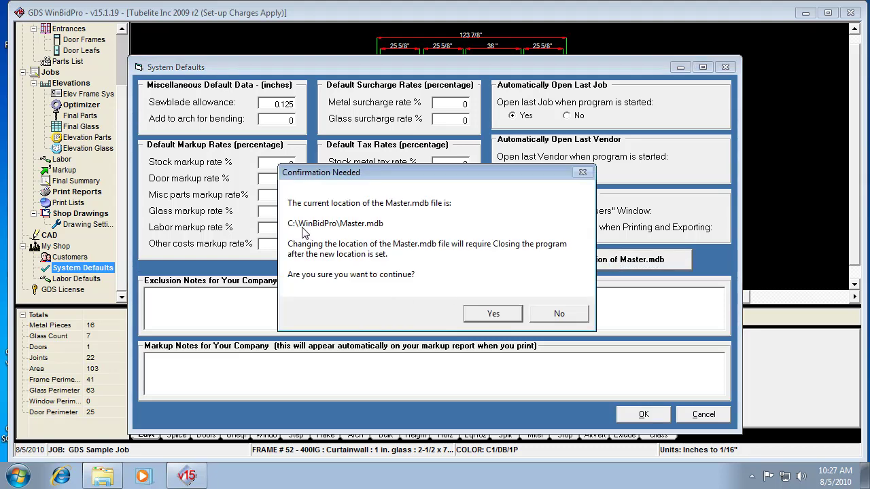
{"action": "left_click", "coordinate": [494, 314]}
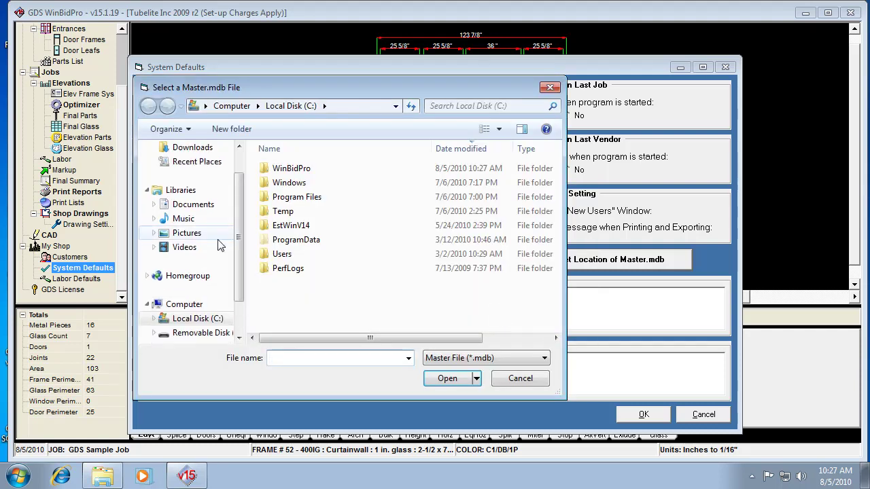
{"action": "left_click", "coordinate": [239, 338]}
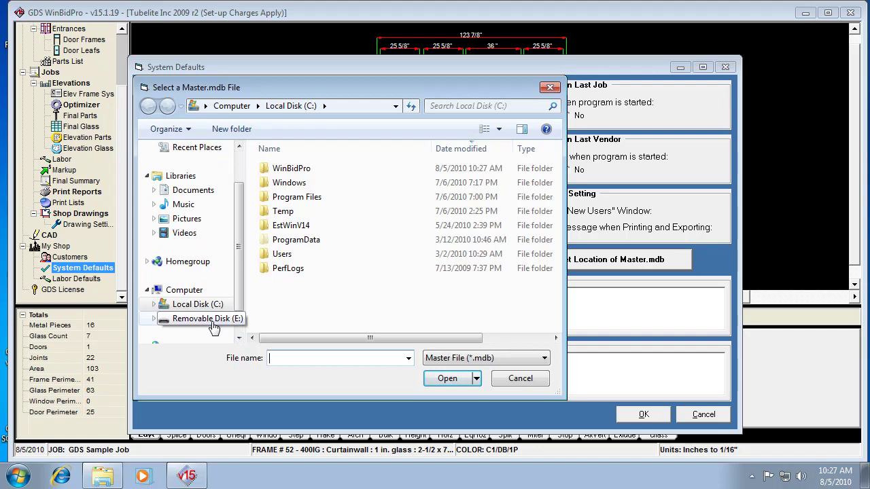
{"action": "left_click", "coordinate": [212, 322]}
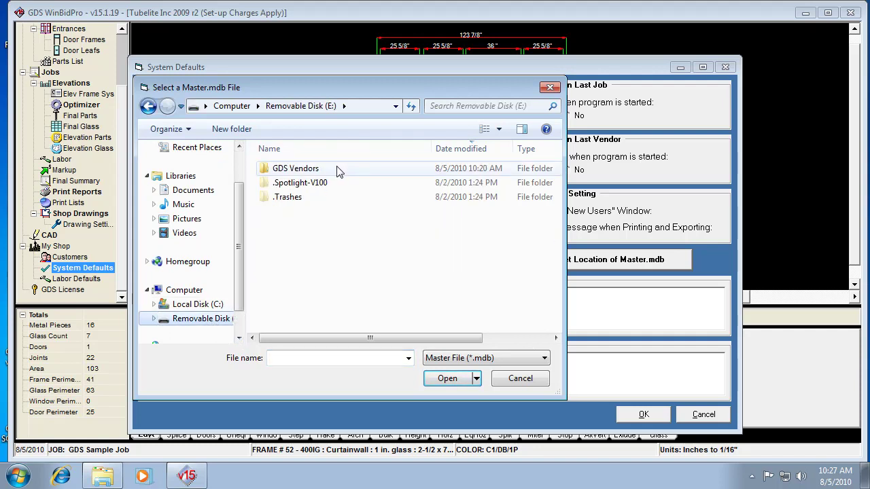
{"action": "double_click", "coordinate": [297, 170]}
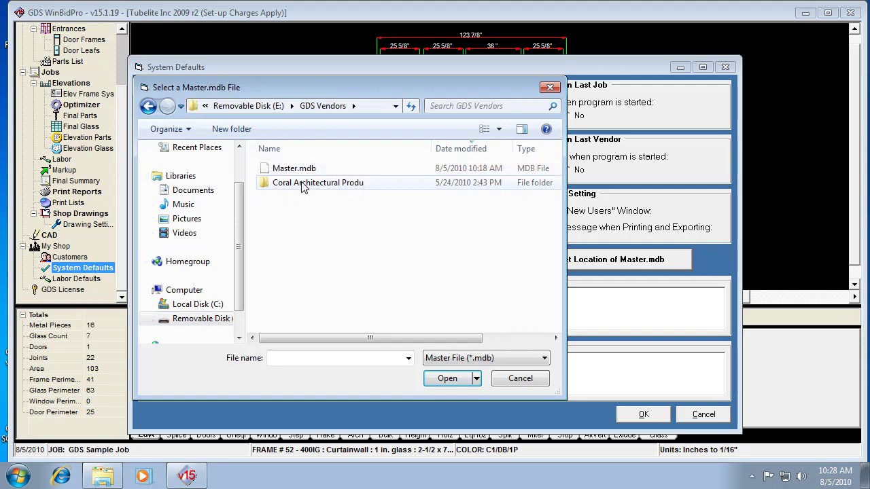
{"action": "left_click", "coordinate": [299, 171]}
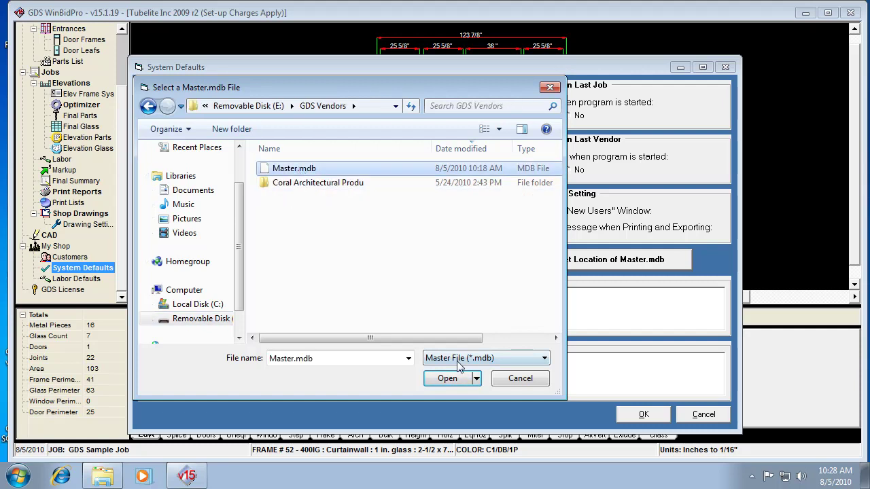
{"action": "left_click", "coordinate": [448, 379]}
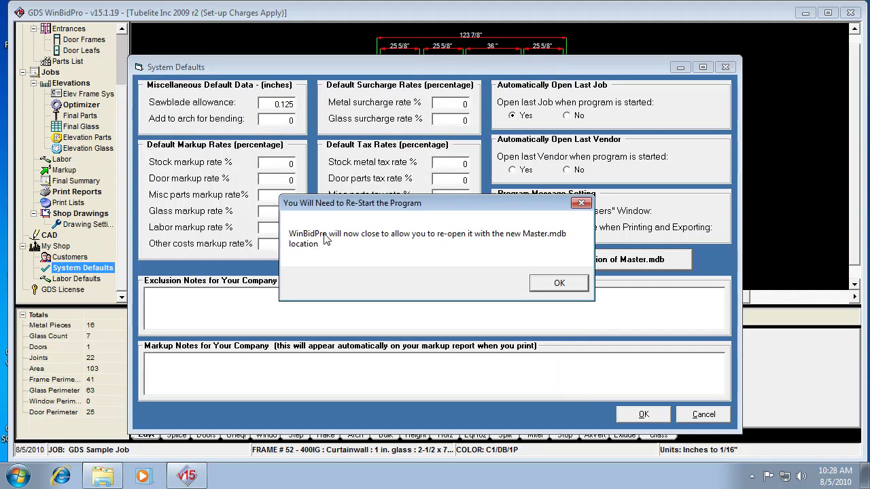
Step: Acknowledge the restart message and relaunch WinBidPro v15 from the desktop shortcut
{"action": "left_click", "coordinate": [561, 284]}
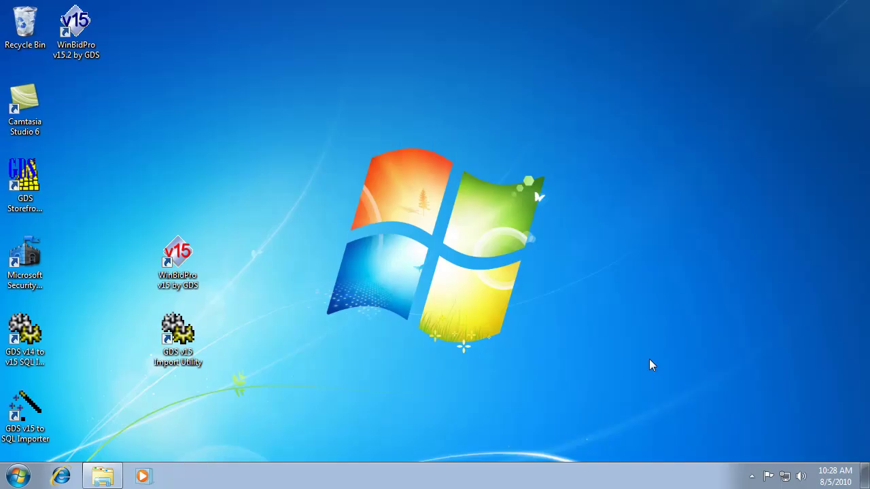
{"action": "double_click", "coordinate": [178, 262]}
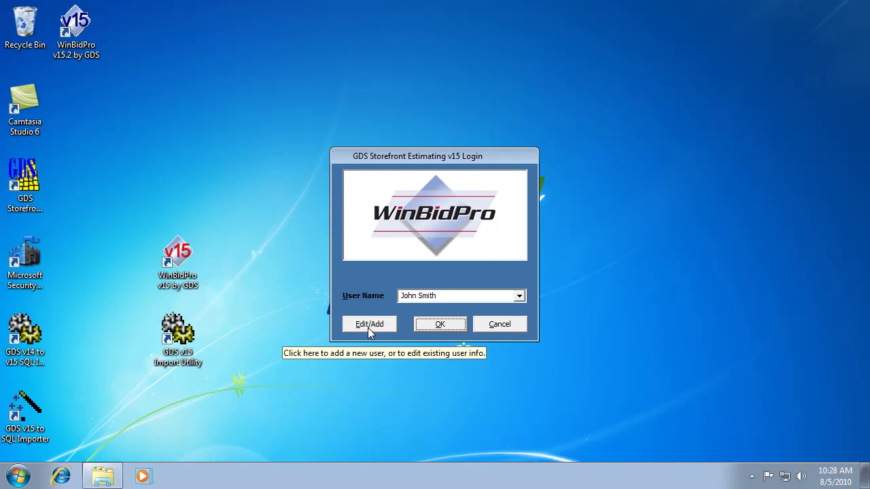
Step: Pick the second user from the GDS Users list and log in to WinBidPro
{"action": "left_click", "coordinate": [368, 324]}
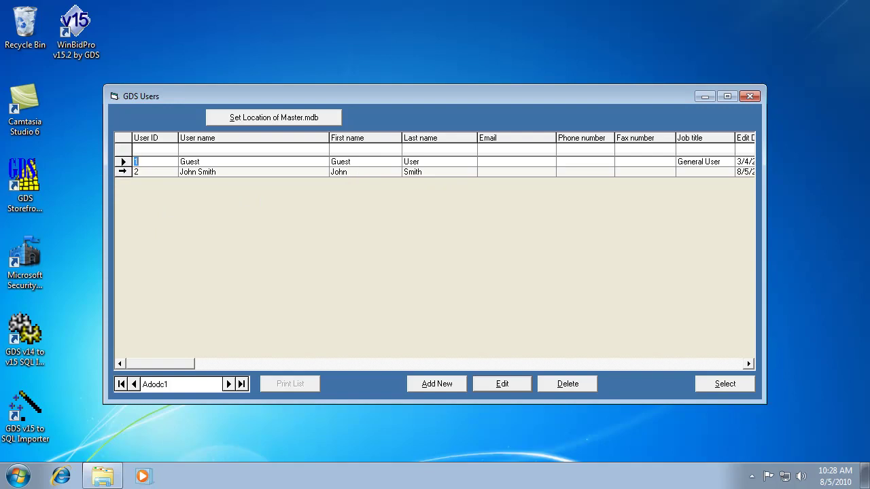
{"action": "left_click", "coordinate": [122, 172]}
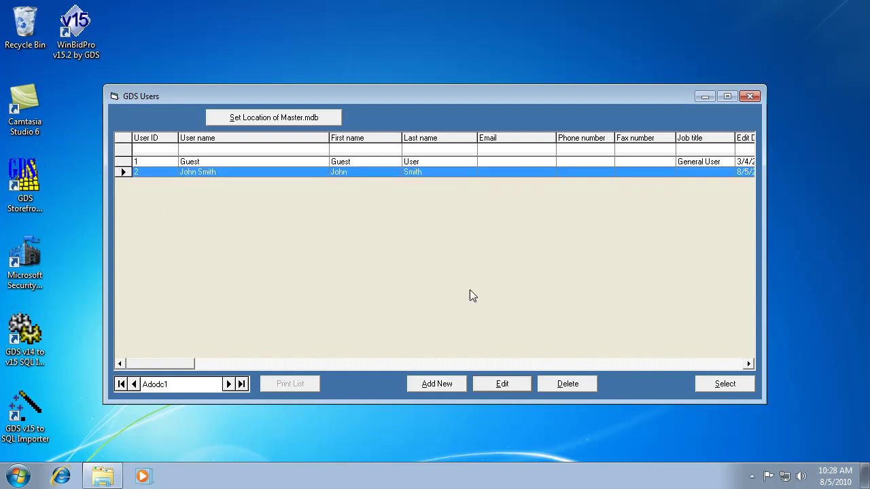
{"action": "left_click", "coordinate": [724, 384]}
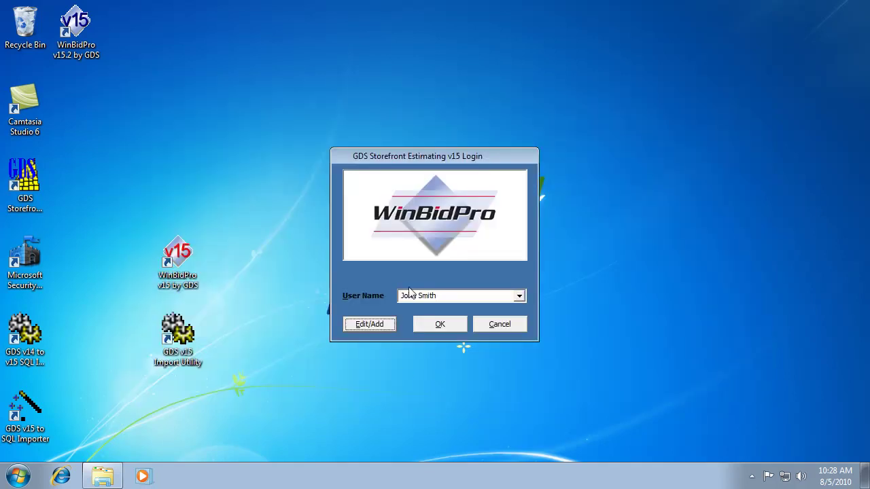
{"action": "left_click", "coordinate": [453, 322]}
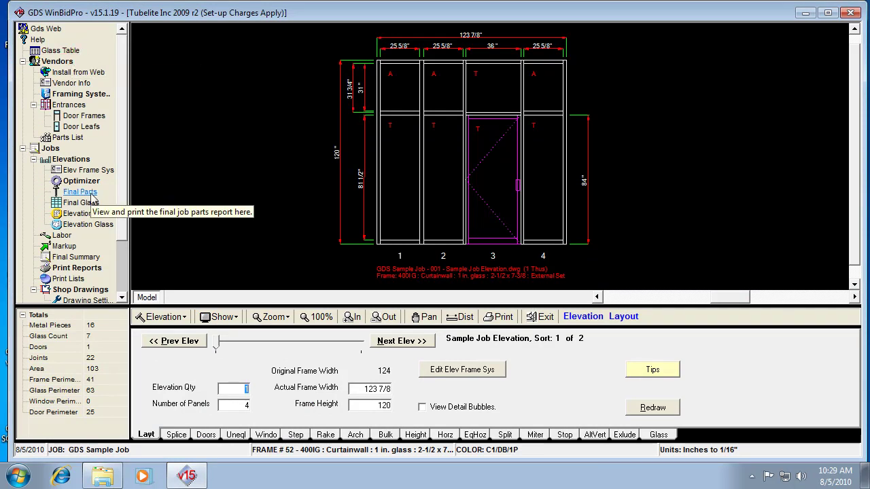
Step: Open the Vendors list to see the six vendor catalogs, all located under C:\WinBidPro
{"action": "left_click", "coordinate": [52, 61]}
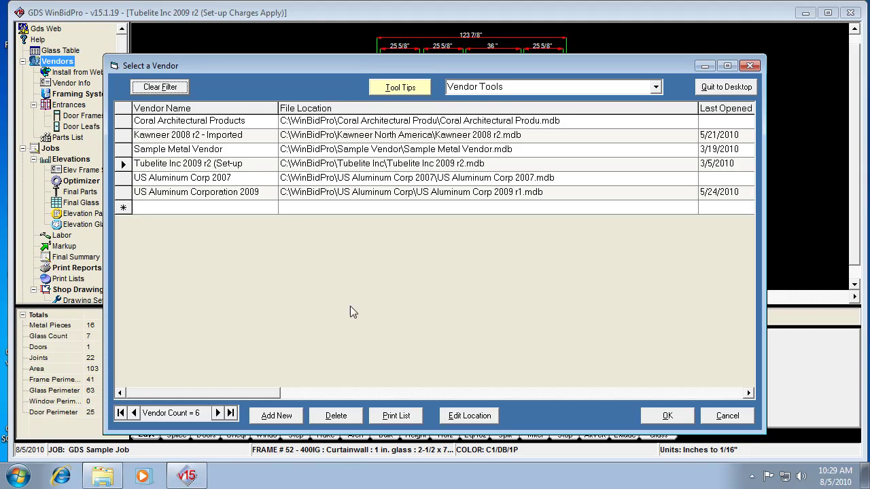
Step: Change the Coral Architectural Products path from C:\WinBidPro to E:\GDS Vendors, then open the Coral catalog
{"action": "left_click", "coordinate": [310, 122]}
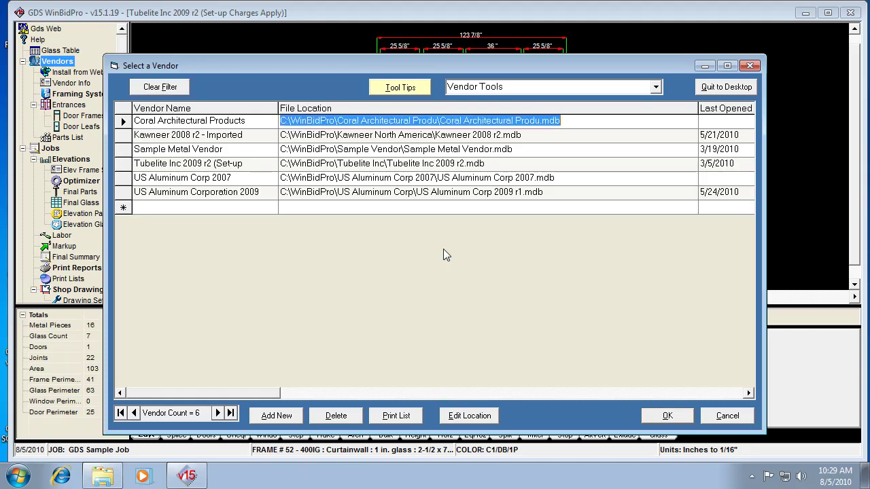
{"action": "left_click", "coordinate": [464, 416]}
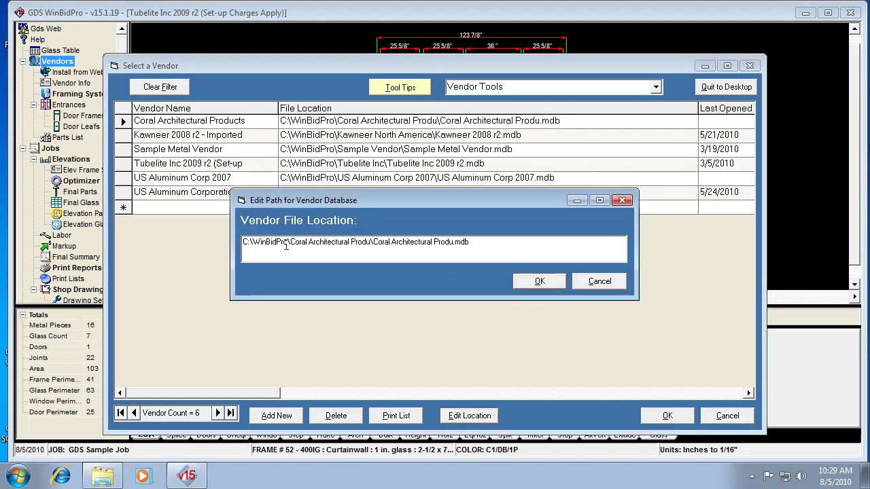
{"action": "left_click", "coordinate": [289, 243]}
{"action": "left_click_drag", "start_coordinate": [286, 246], "coordinate": [231, 248]}
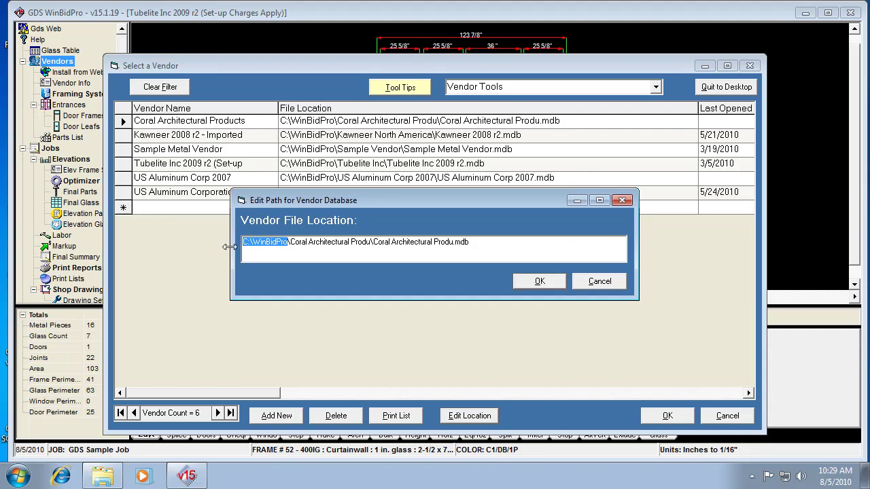
{"action": "type", "text": "E"}
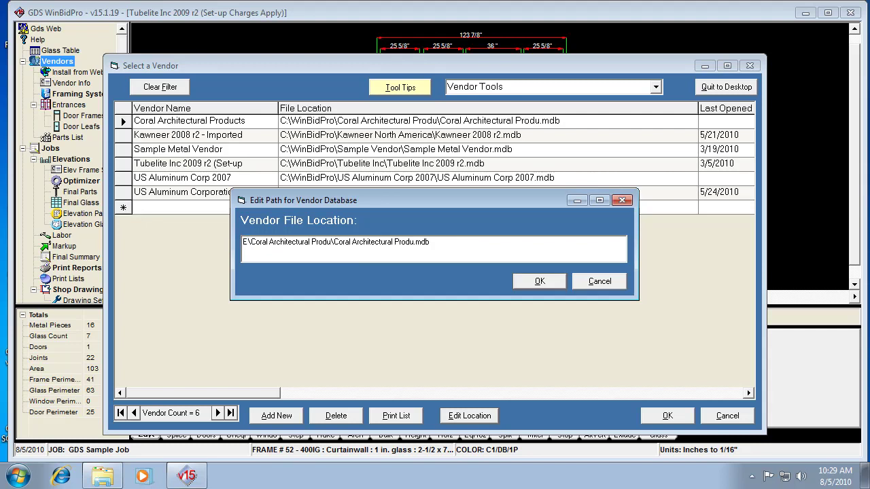
{"action": "type", "text": ":\\"}
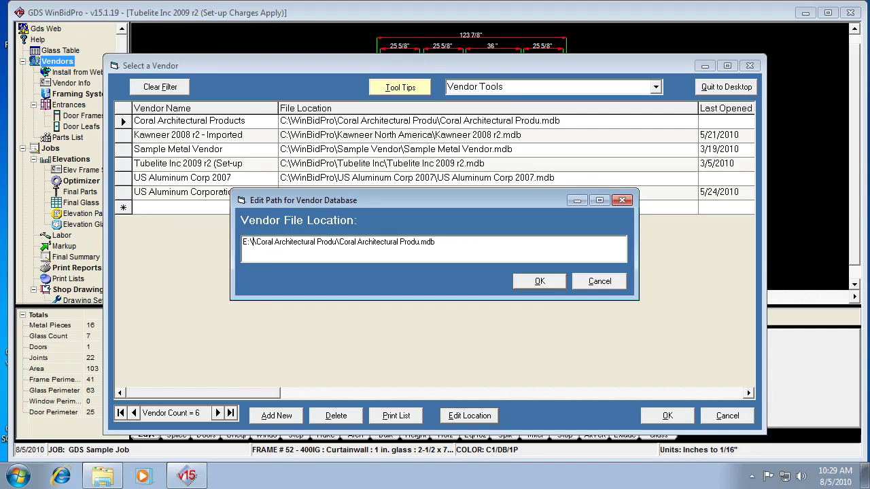
{"action": "type", "text": "GDS VEnd"}
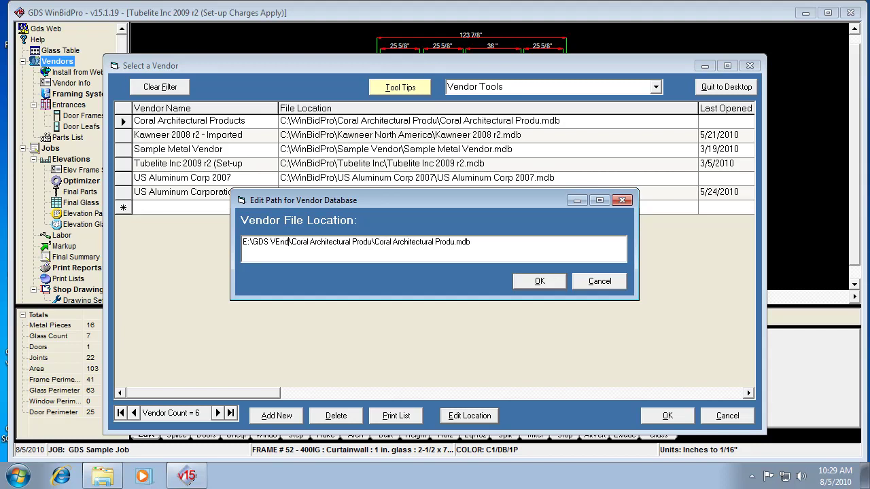
{"action": "key", "text": "BackSpace"}
{"action": "key", "text": "BackSpace"}
{"action": "key", "text": "BackSpace"}
{"action": "type", "text": "endors"}
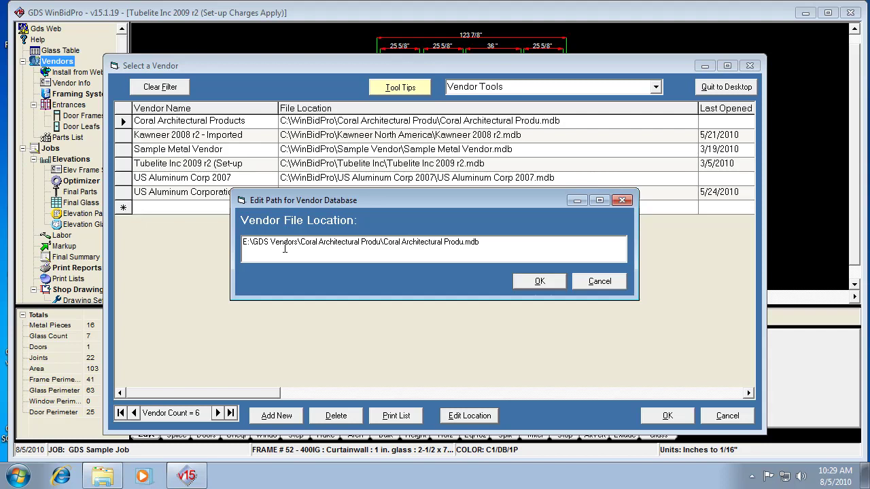
{"action": "left_click", "coordinate": [540, 280]}
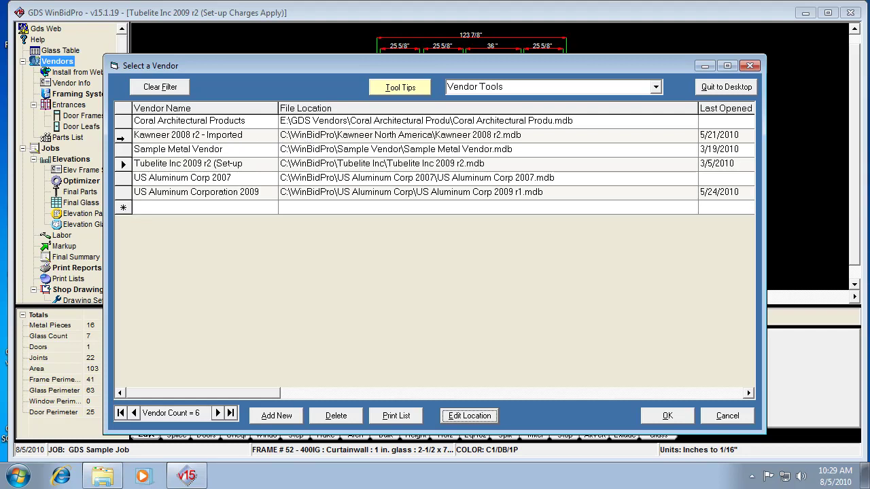
{"action": "left_click", "coordinate": [123, 120]}
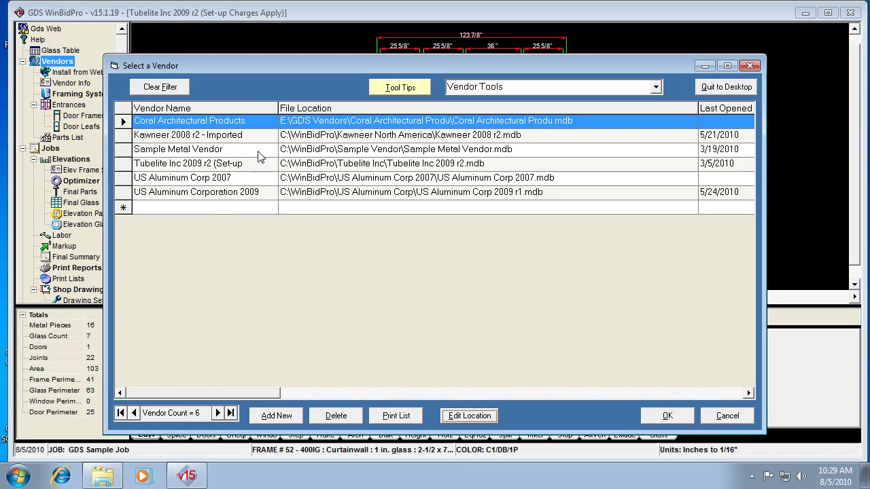
{"action": "left_click", "coordinate": [670, 420]}
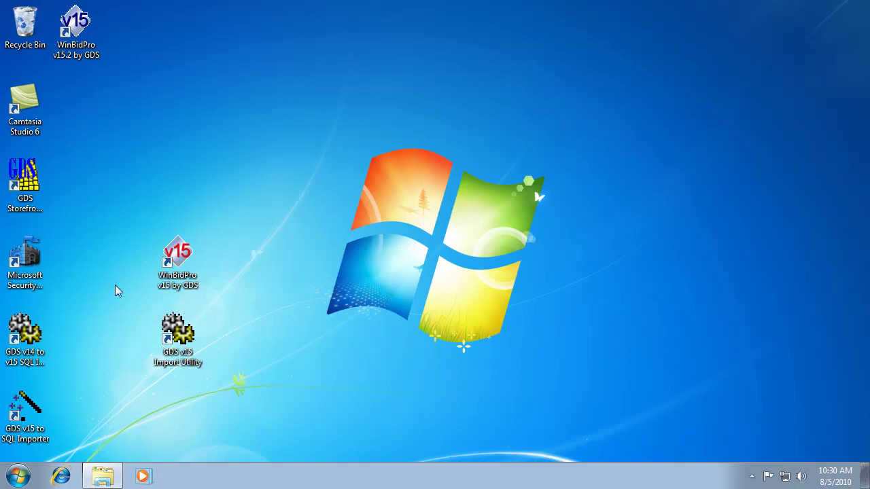
{"action": "left_click", "coordinate": [180, 256]}
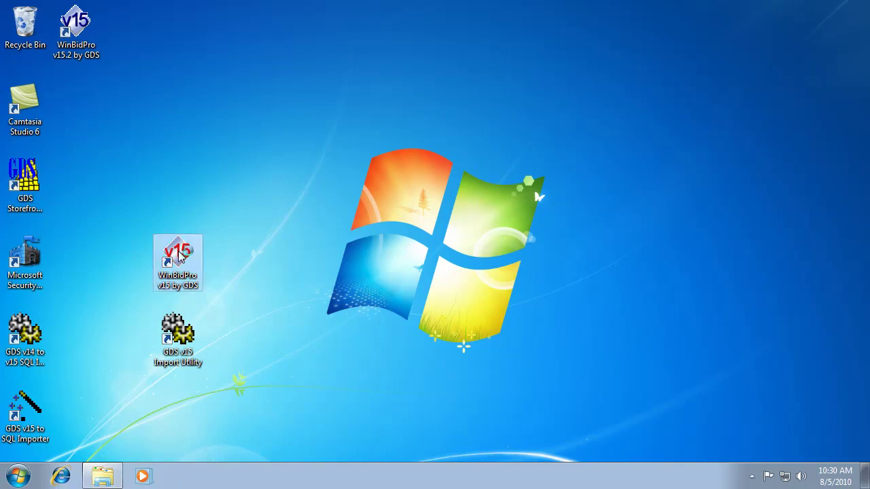
Step: Launch WinBidPro v15, log in, and open the Vendors > Install from Web downloads page
{"action": "double_click", "coordinate": [180, 255]}
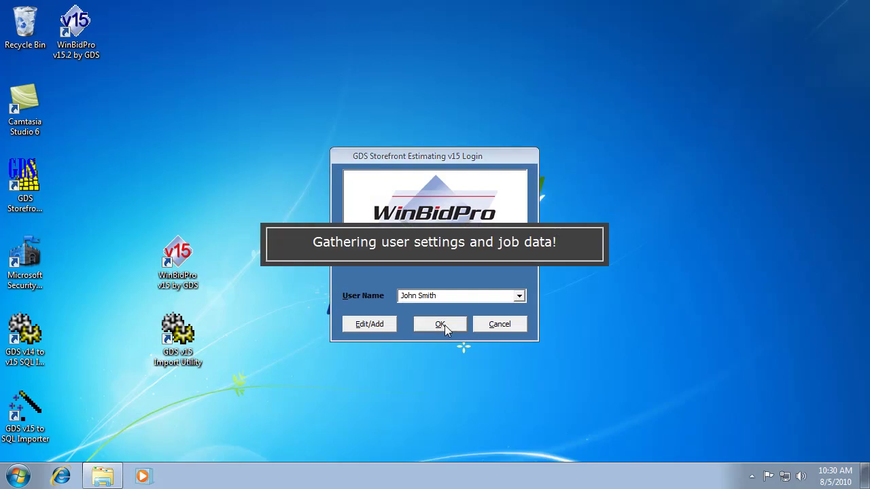
{"action": "left_click", "coordinate": [440, 325]}
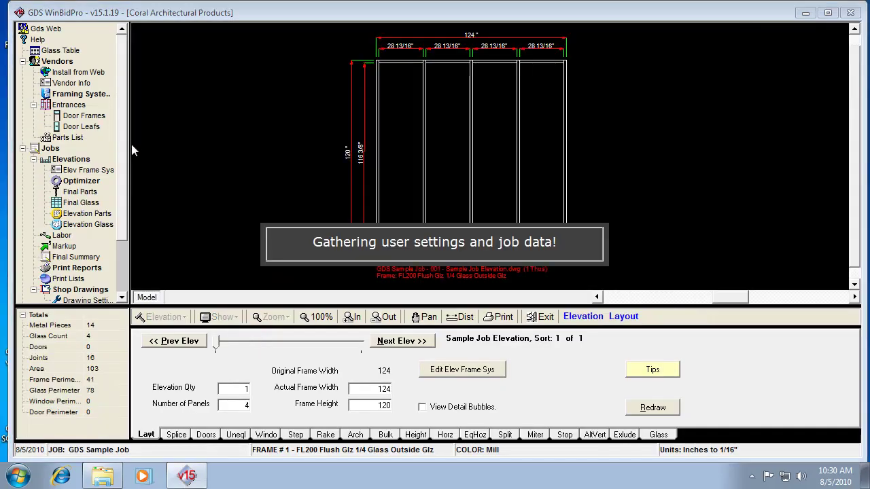
{"action": "left_click", "coordinate": [73, 75]}
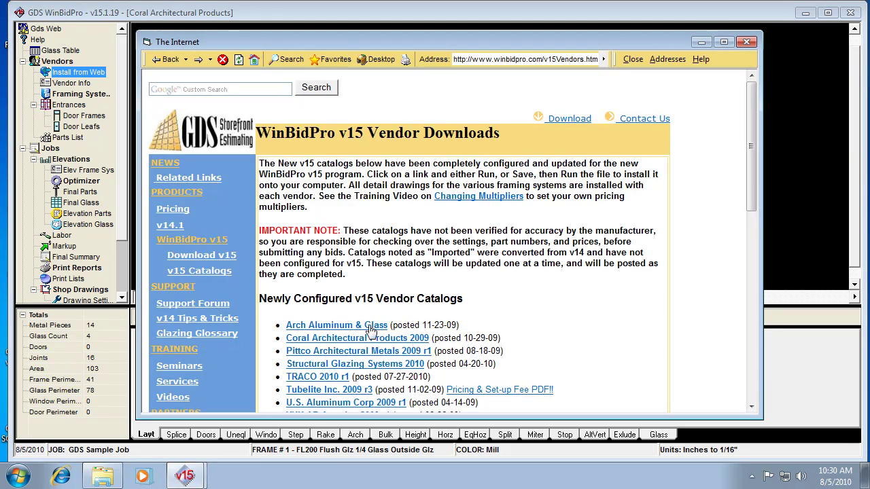
Step: Download the TRACO 2010 r1 catalog (Traco-v15.exe) and run it past both security warnings
{"action": "left_click", "coordinate": [326, 377]}
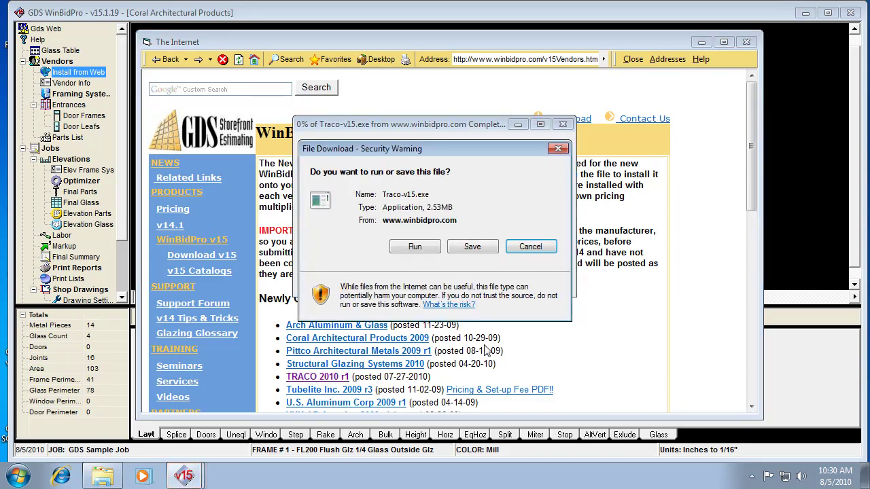
{"action": "left_click", "coordinate": [415, 248]}
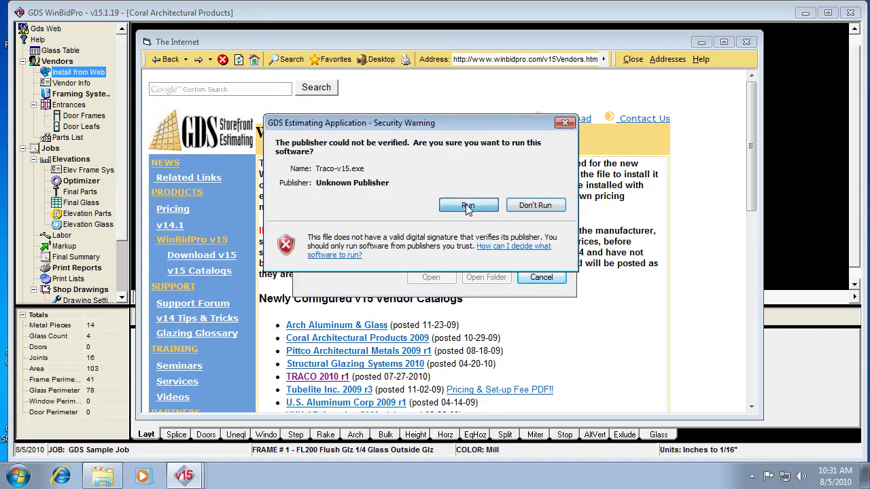
{"action": "left_click", "coordinate": [467, 206]}
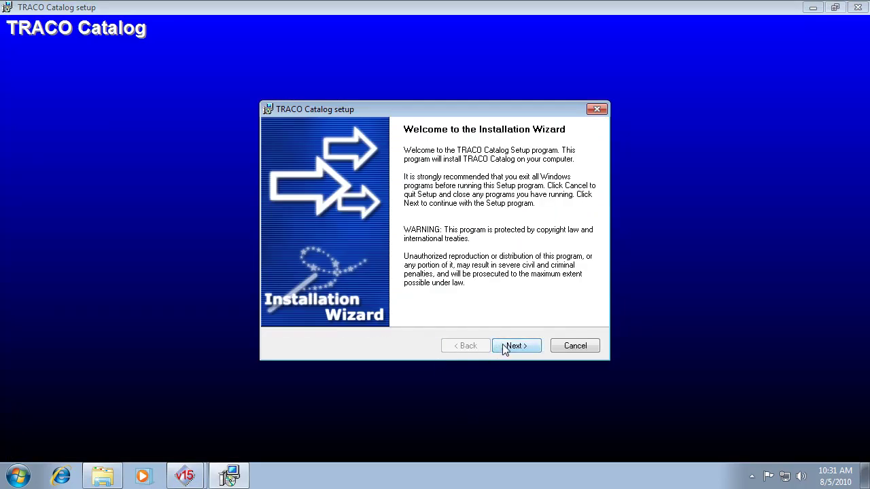
Step: Get past the TRACO setup welcome, accept the licence agreement, and pass the readme page
{"action": "left_click", "coordinate": [505, 348]}
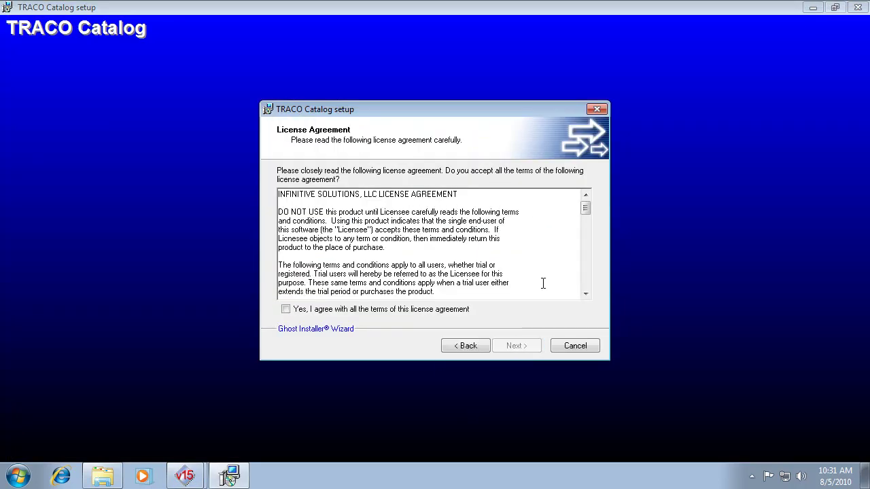
{"action": "left_click", "coordinate": [286, 310]}
{"action": "left_click", "coordinate": [510, 353]}
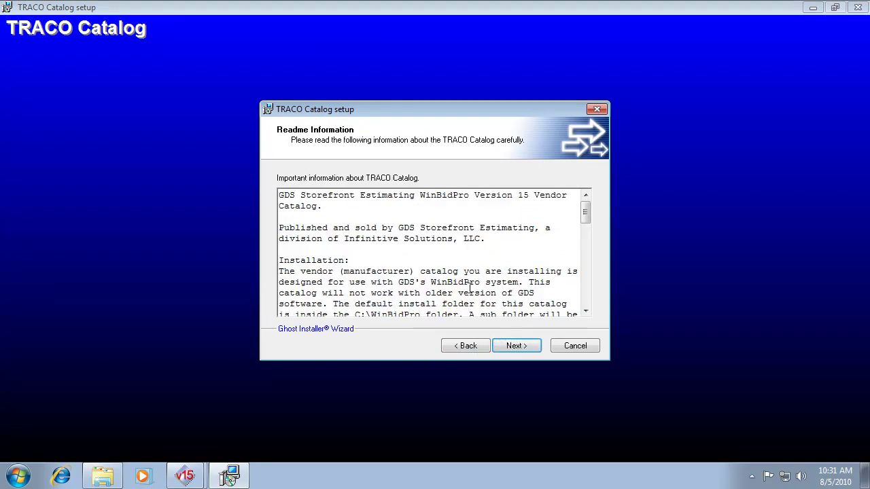
{"action": "left_click", "coordinate": [519, 346]}
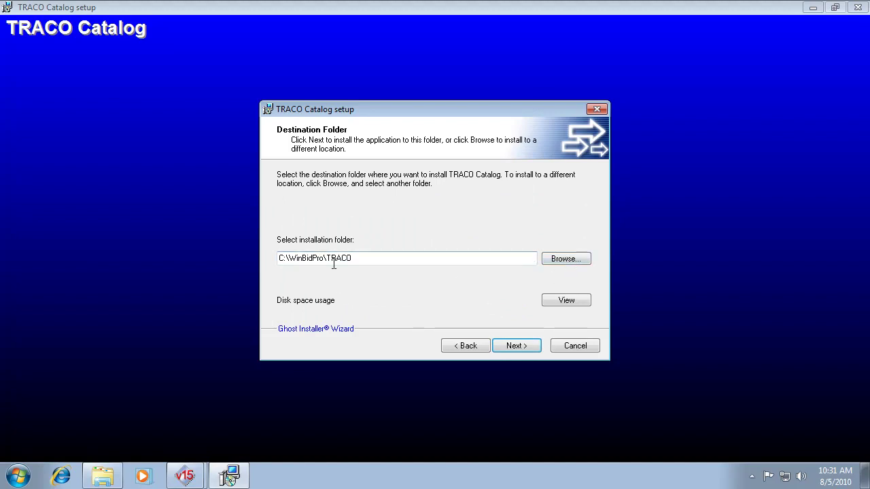
Step: Create a new Traco folder in E:\GDS Vendors and set E:\GDS Vendors\Traco as the install folder
{"action": "left_click", "coordinate": [559, 265]}
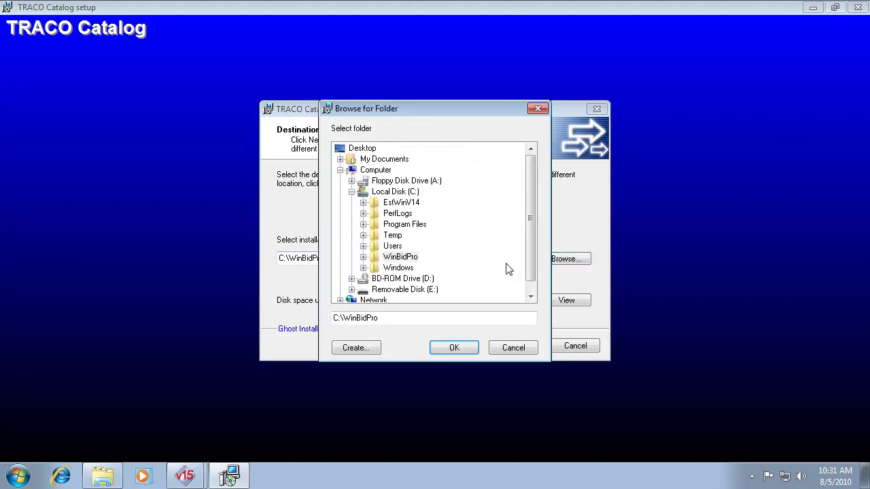
{"action": "left_click", "coordinate": [405, 290]}
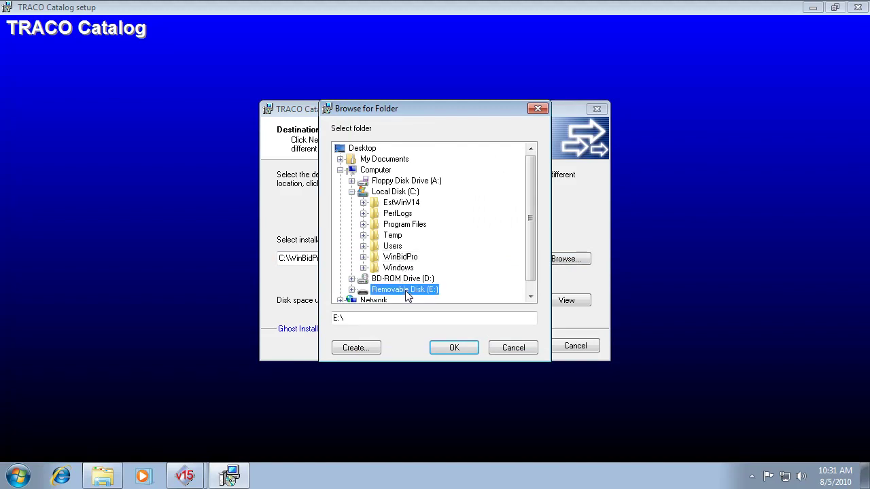
{"action": "double_click", "coordinate": [405, 290]}
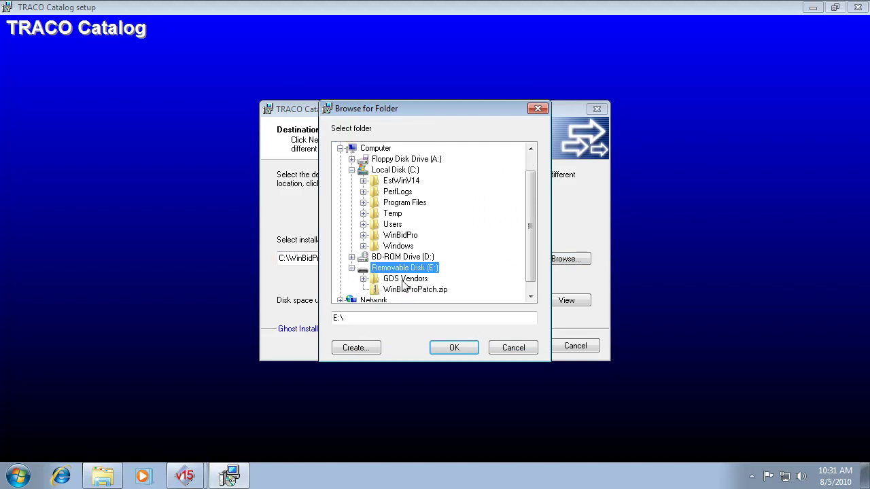
{"action": "left_click", "coordinate": [404, 279]}
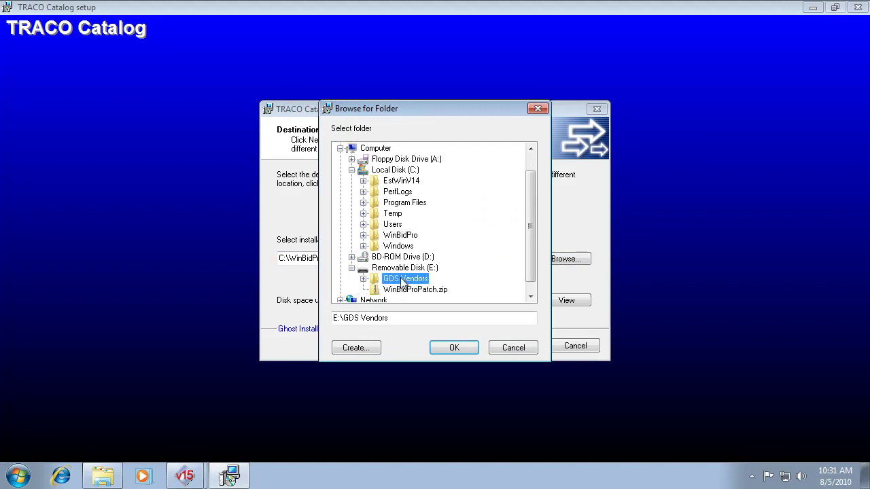
{"action": "left_click", "coordinate": [396, 319]}
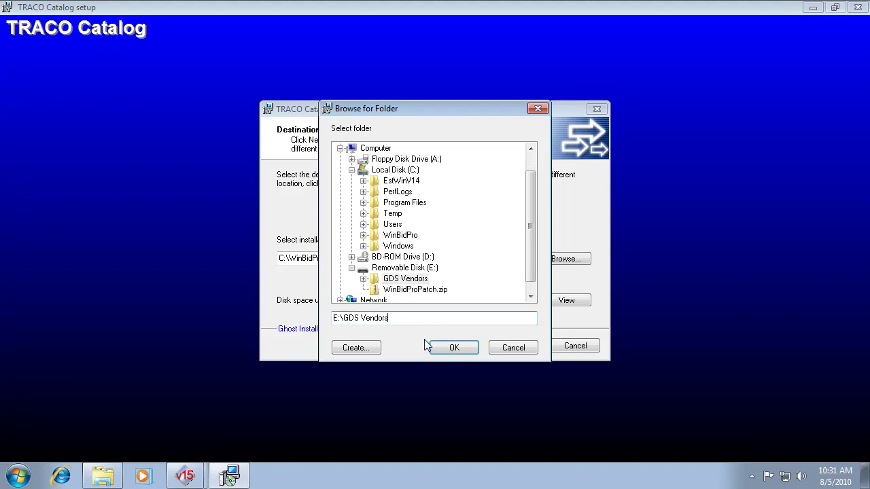
{"action": "type", "text": "\\New Folder"}
{"action": "left_click", "coordinate": [355, 348]}
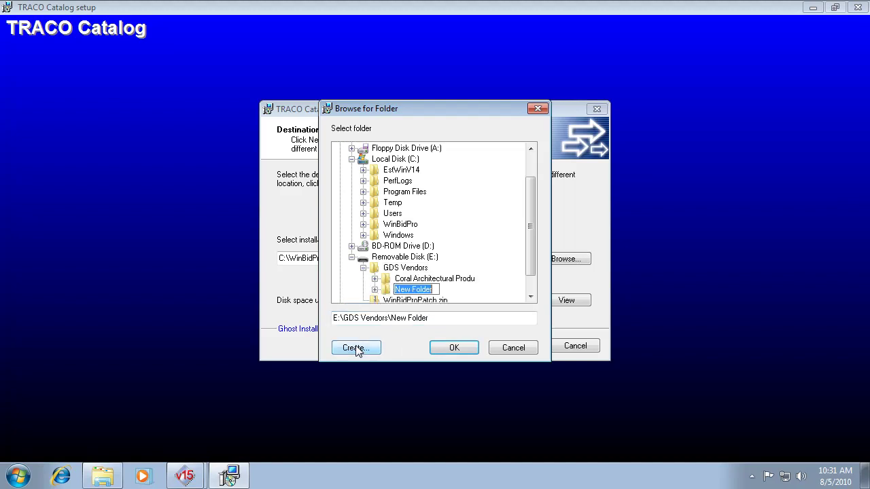
{"action": "left_click", "coordinate": [378, 295]}
{"action": "left_click", "coordinate": [412, 293]}
{"action": "type", "text": "Traco"}
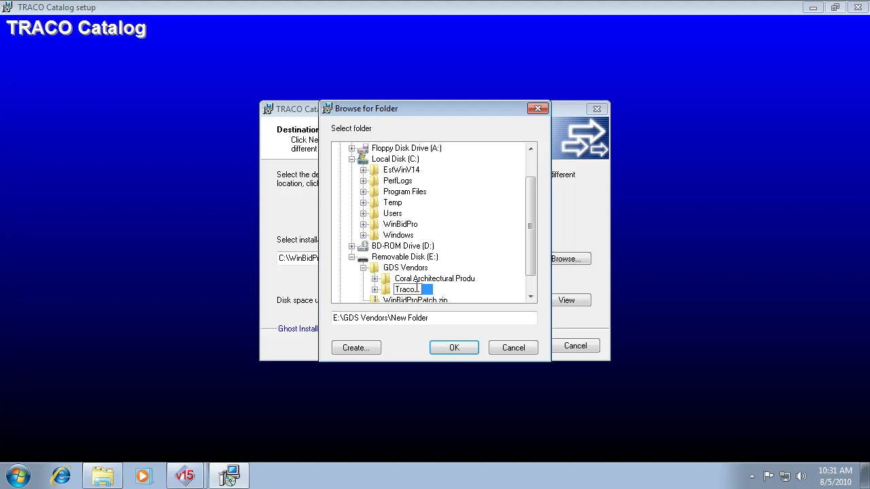
{"action": "left_click_drag", "start_coordinate": [333, 317], "coordinate": [411, 317]}
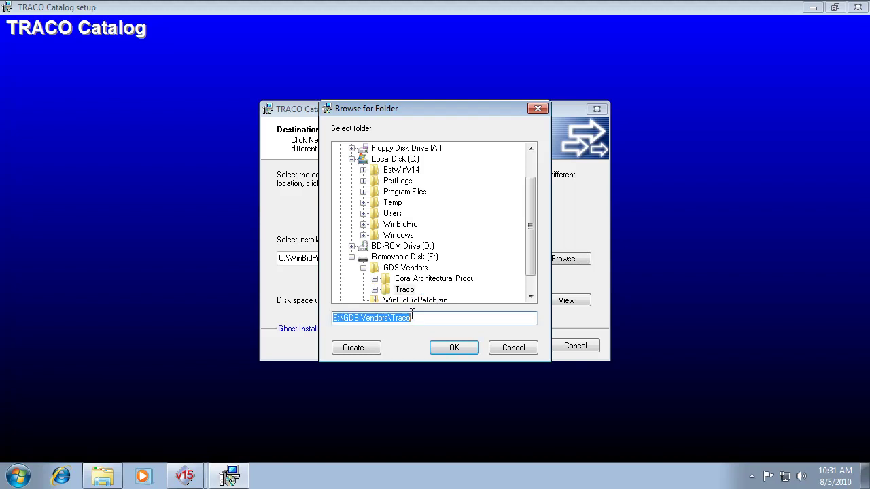
{"action": "left_click", "coordinate": [454, 349]}
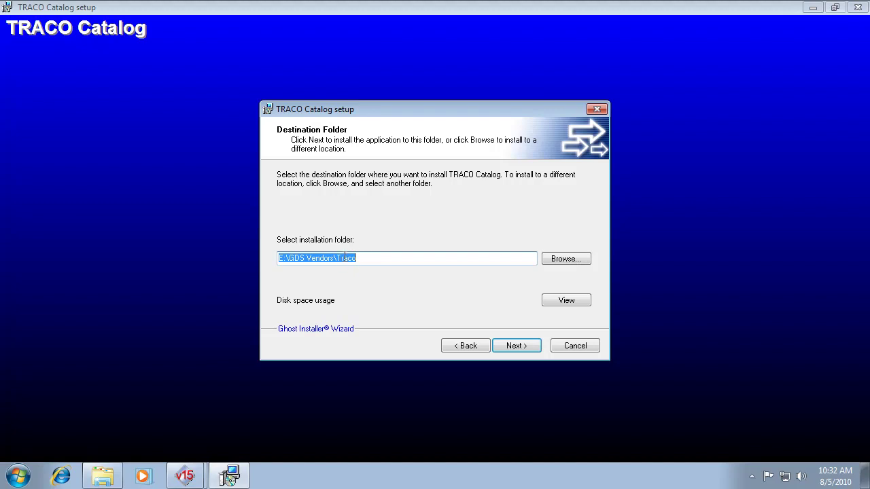
Step: Confirm the E:\GDS Vendors\Traco destination, install the TRACO catalog, and finish the wizard
{"action": "left_click", "coordinate": [512, 347]}
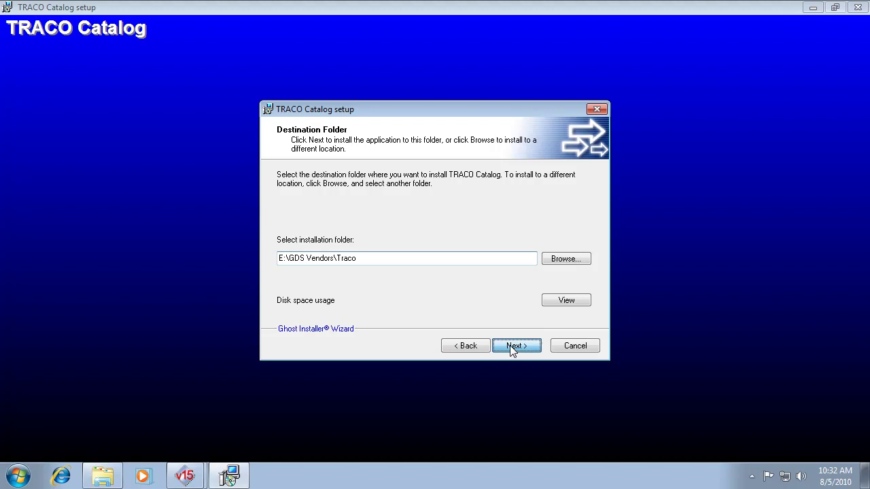
{"action": "left_click", "coordinate": [512, 346]}
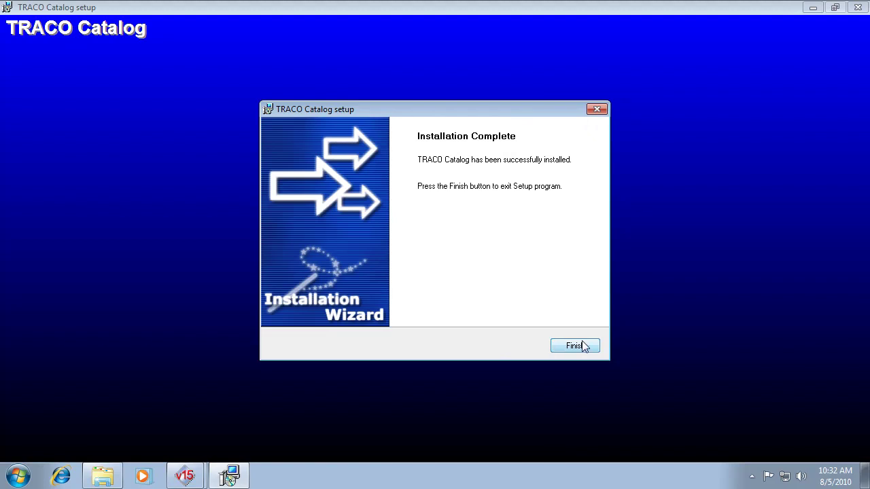
{"action": "left_click", "coordinate": [575, 346]}
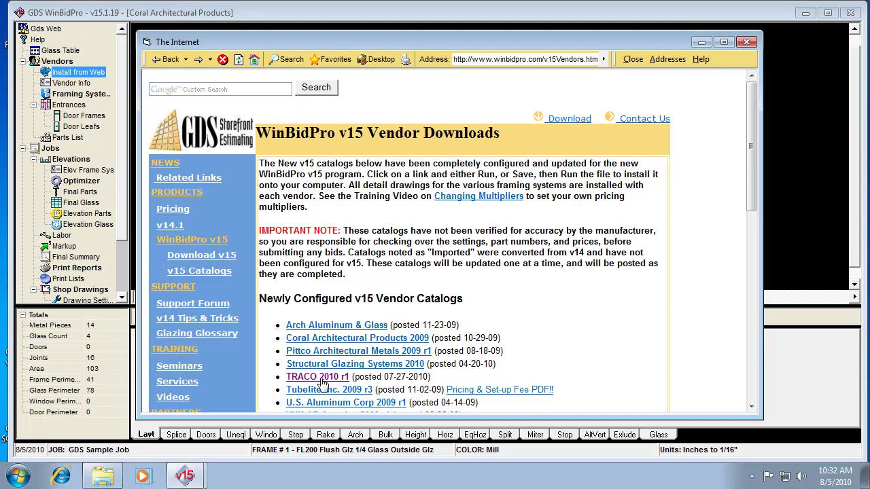
Step: Close the Vendor Downloads page, review the six installed vendors, and cancel the vendor list
{"action": "left_click", "coordinate": [747, 42]}
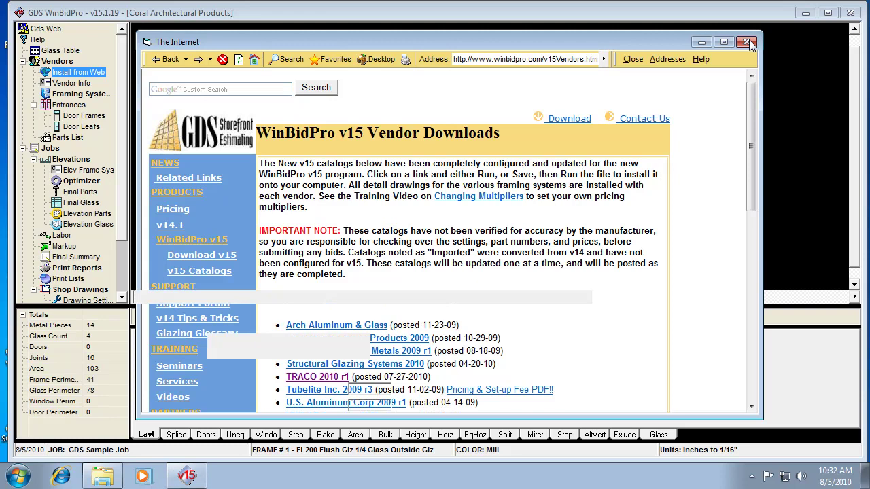
{"action": "double_click", "coordinate": [58, 61]}
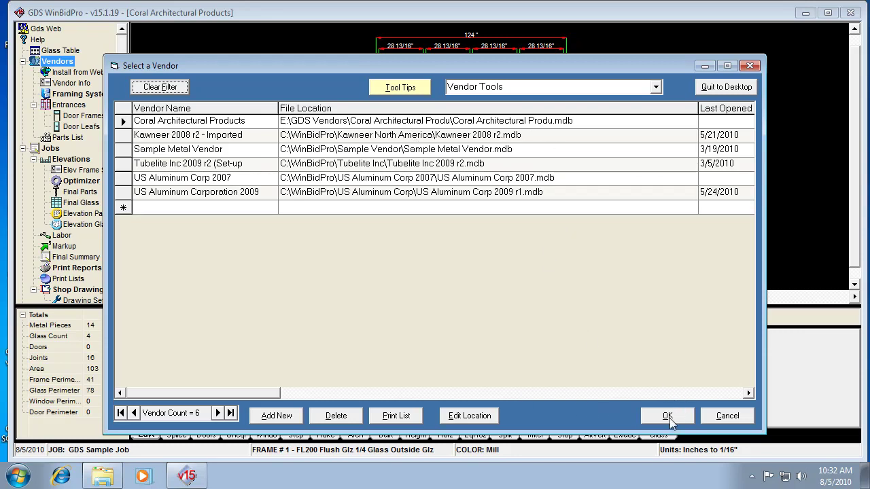
{"action": "left_click", "coordinate": [728, 415]}
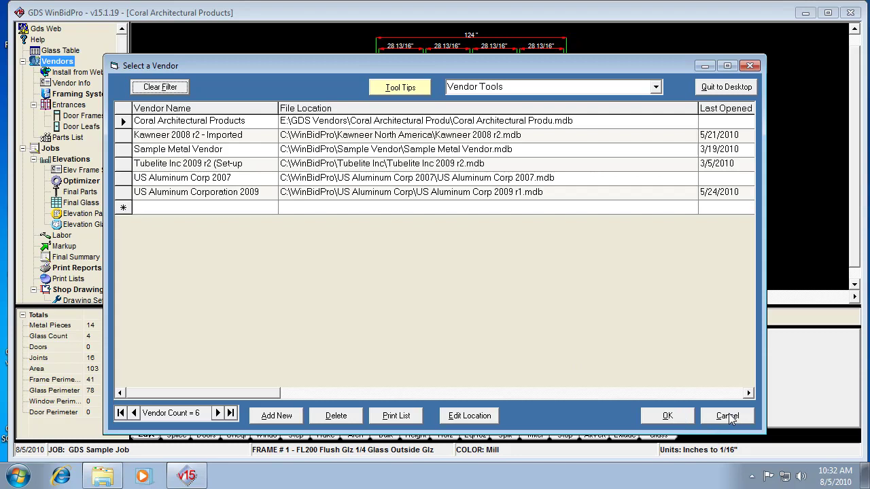